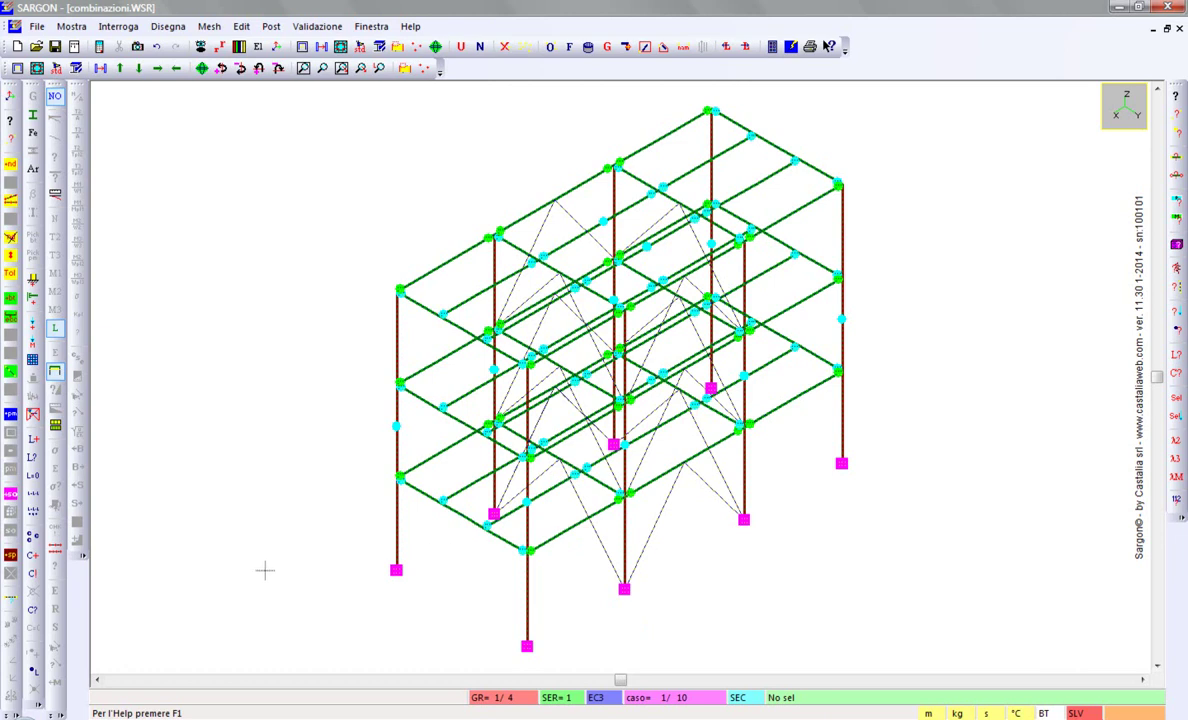
click(241, 28)
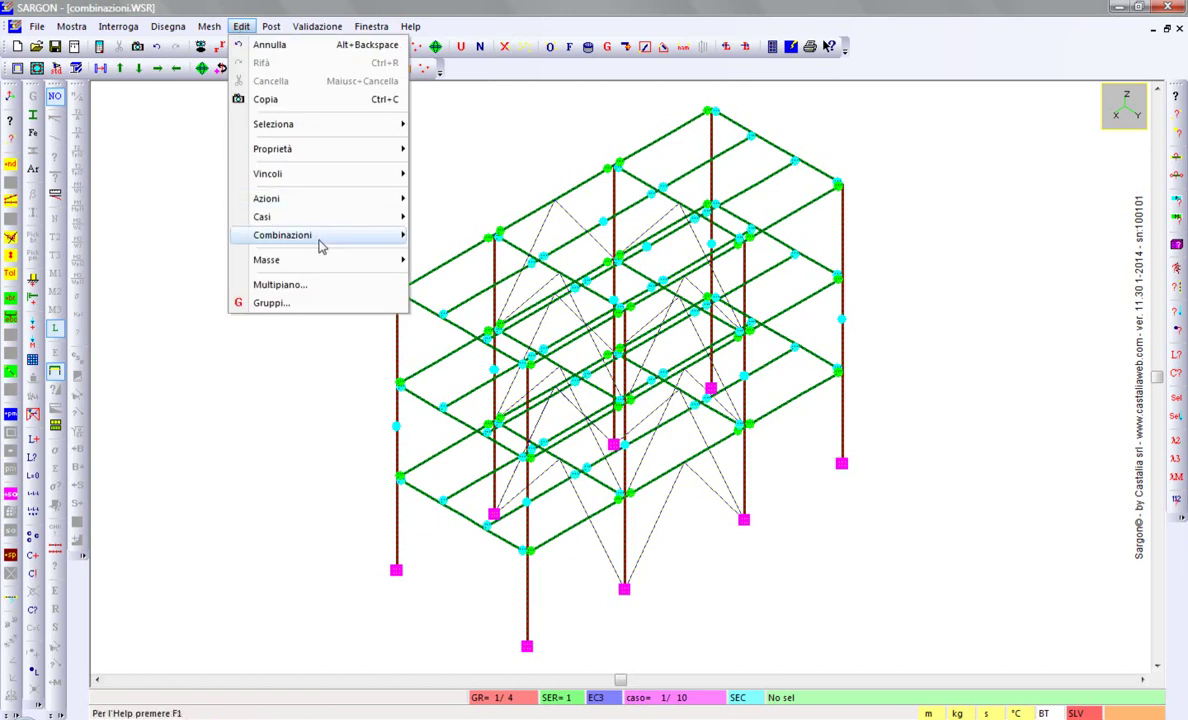
mouse_move(321, 245)
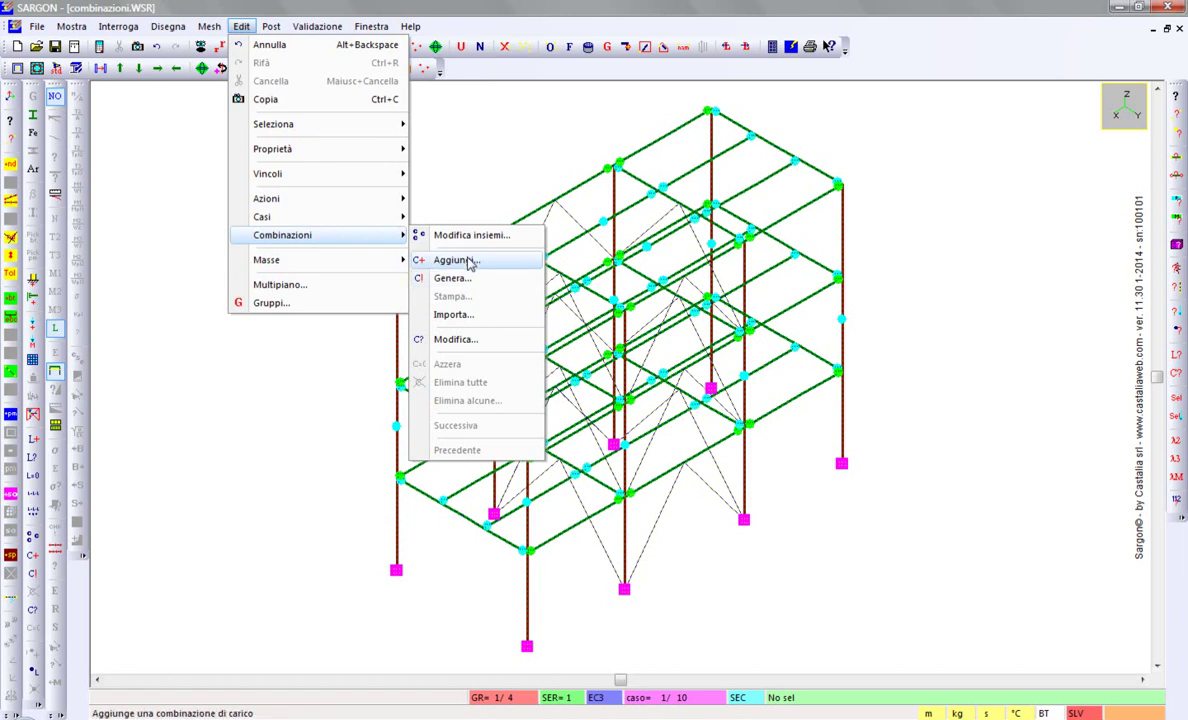
click(230, 472)
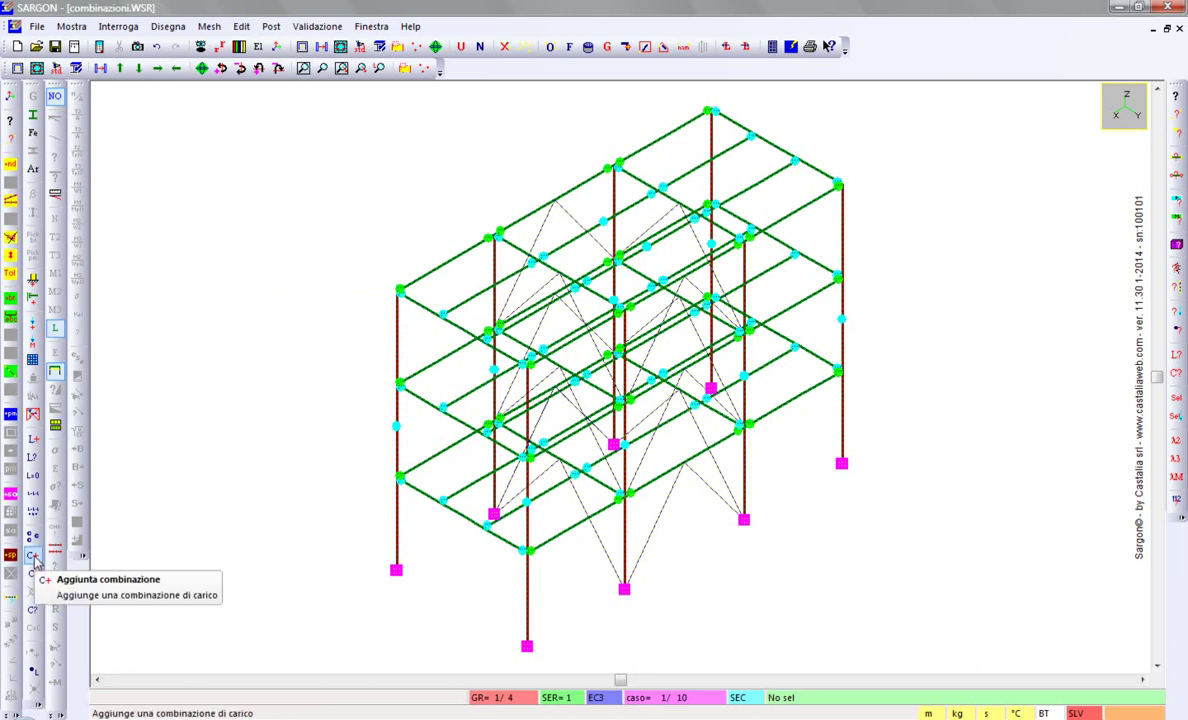
Start a new load combination and set its type to Lineare additiva (standard).
click(34, 558)
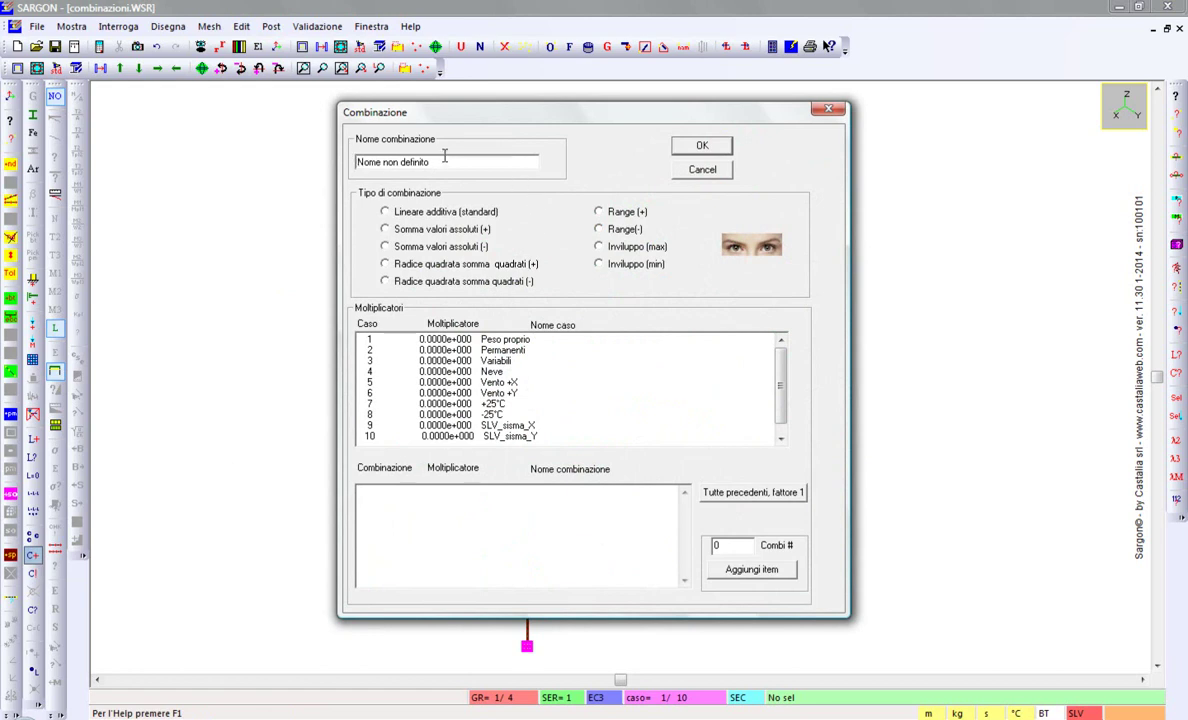
drag(430, 161, 331, 137)
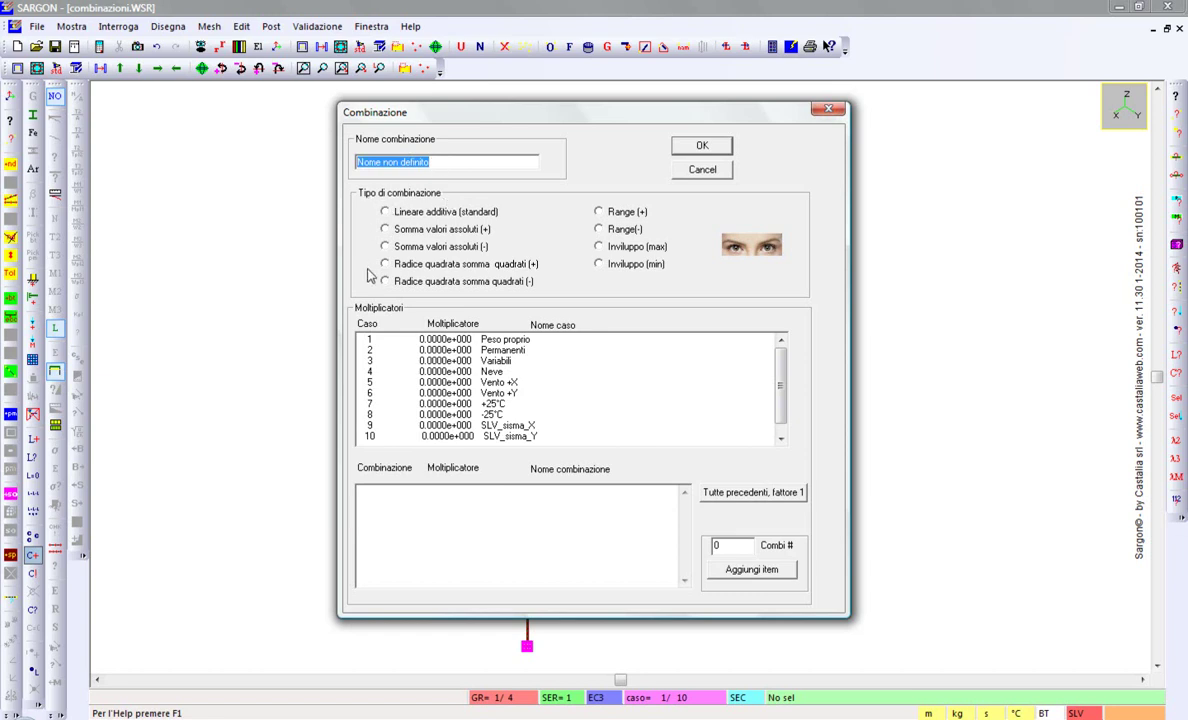
click(406, 216)
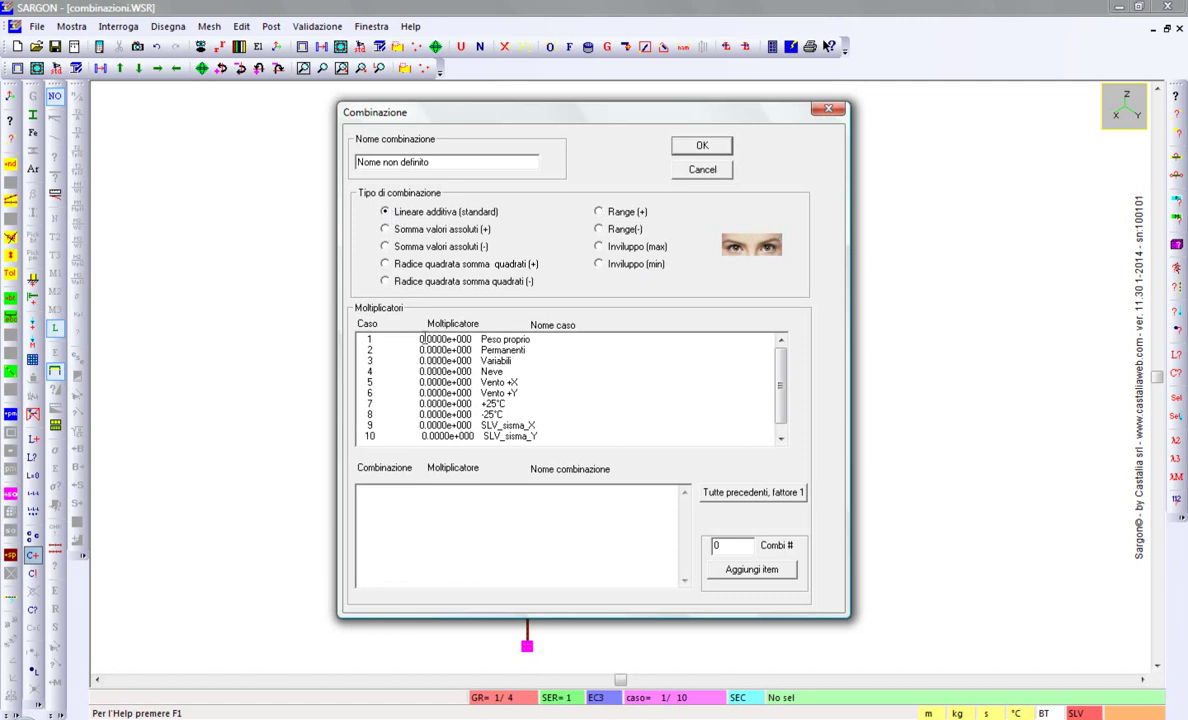
Set the combination's multipliers to 1 for Peso proprio and 1.3 for Permanenti, and save it.
scroll(784, 400, down, 1)
scroll(784, 400, up, 1)
click(424, 339)
key(BackSpace)
key(BackSpace)
text(1)
key(BackSpace)
text(1)
key(Right)
key(Delete)
text(3)
click(700, 147)
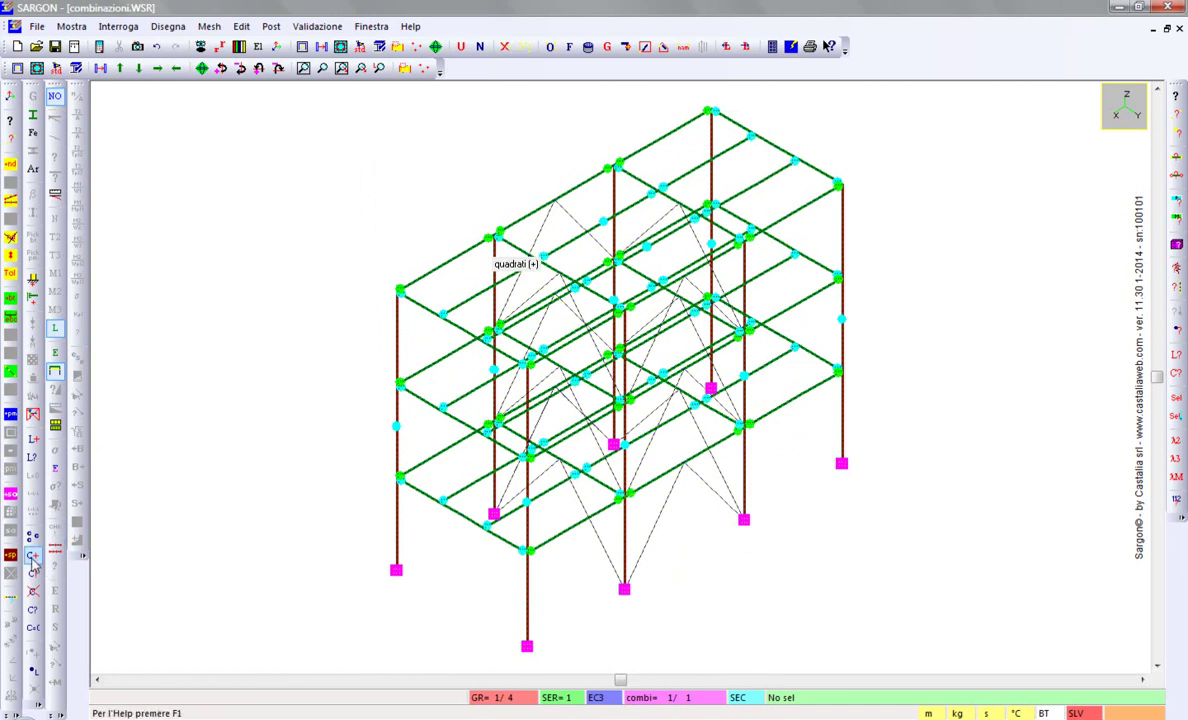
Add a second Lineare additiva (standard) combination with multipliers 1 for Peso proprio and 1.5 for Variabili.
click(33, 555)
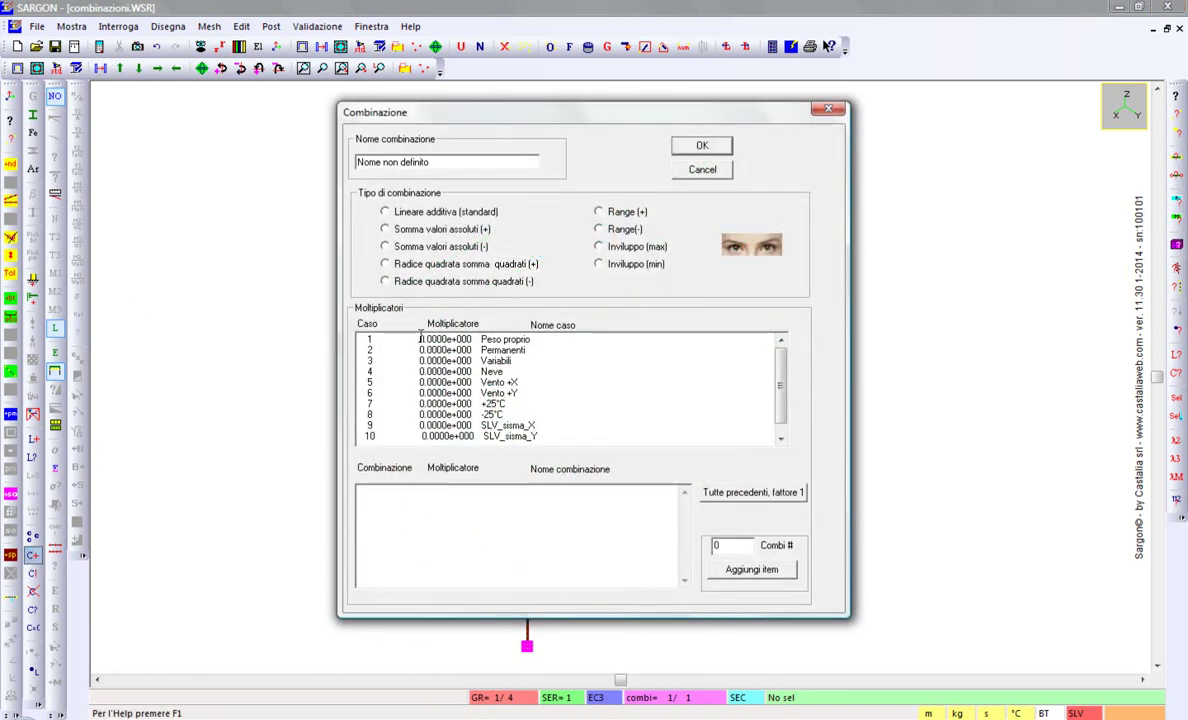
click(436, 213)
double_click(421, 339)
text(1)
double_click(421, 361)
text(1)
key(Right)
key(Delete)
text(5)
click(700, 148)
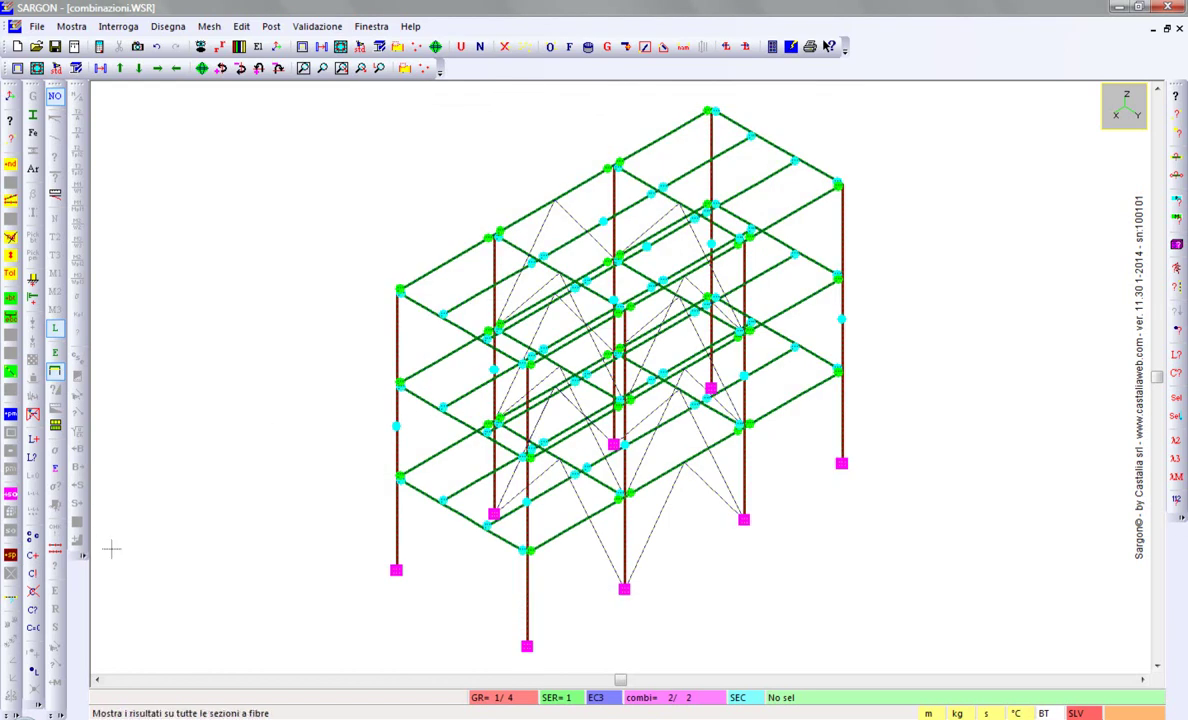
Review the definition of the first load combination from the list of existing combinations, and close the list.
click(33, 611)
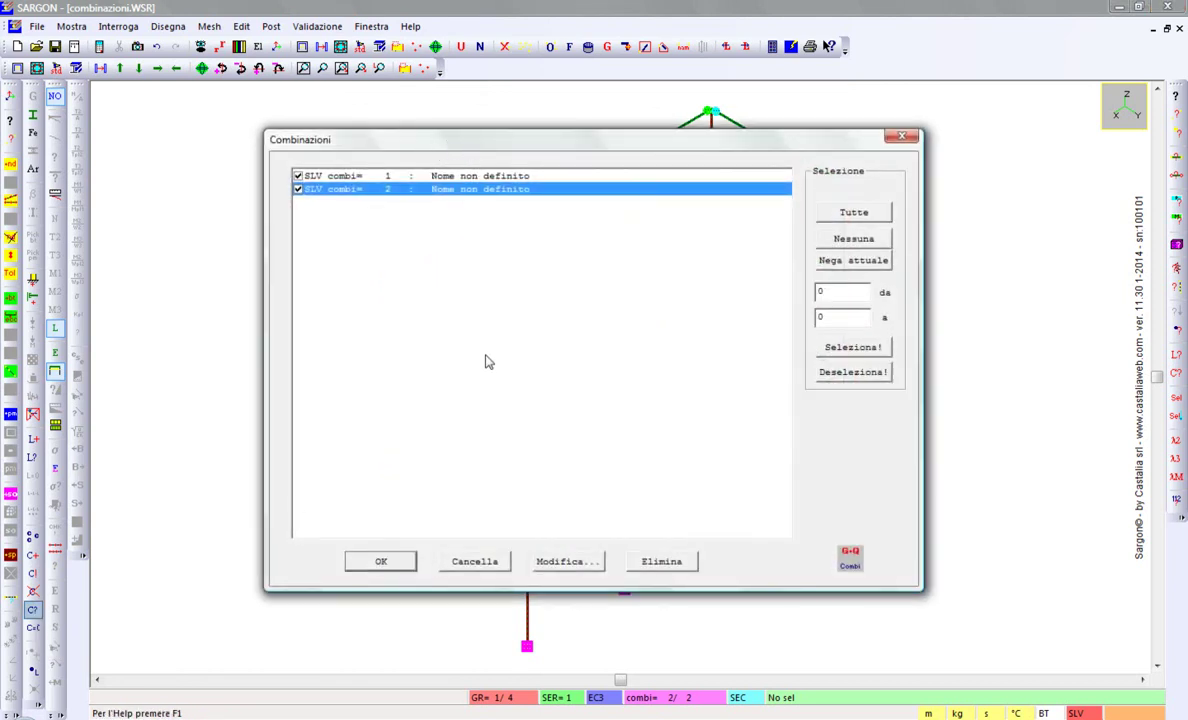
click(447, 176)
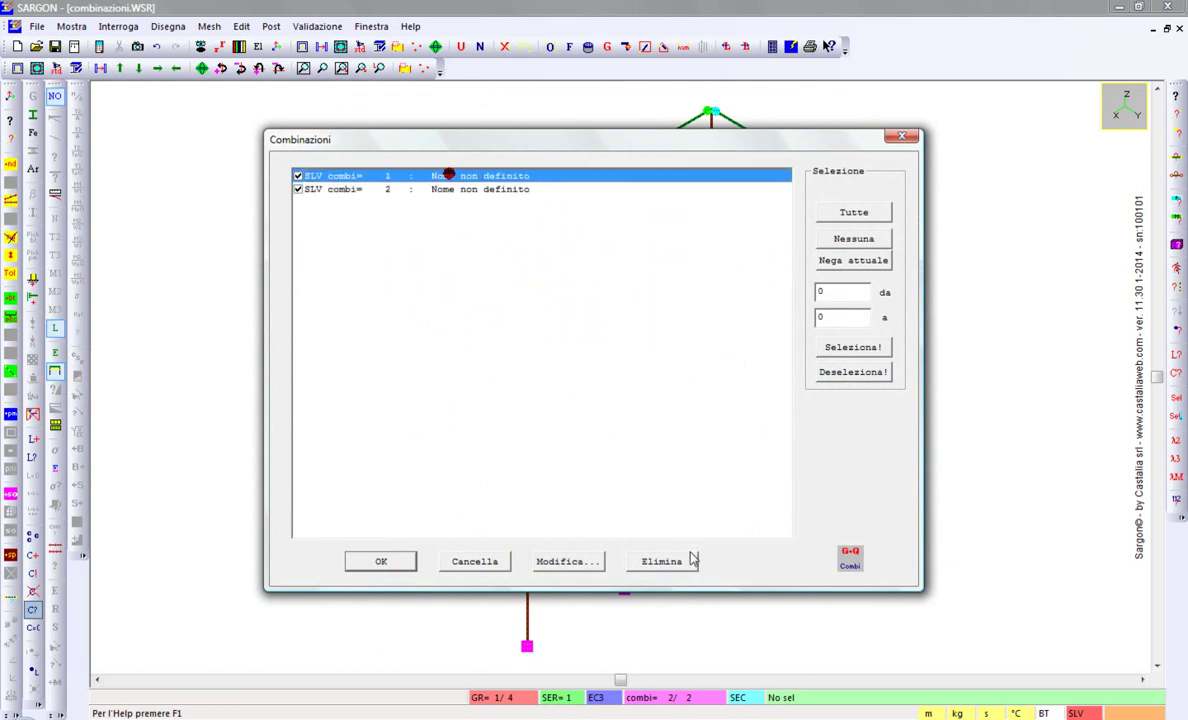
click(560, 563)
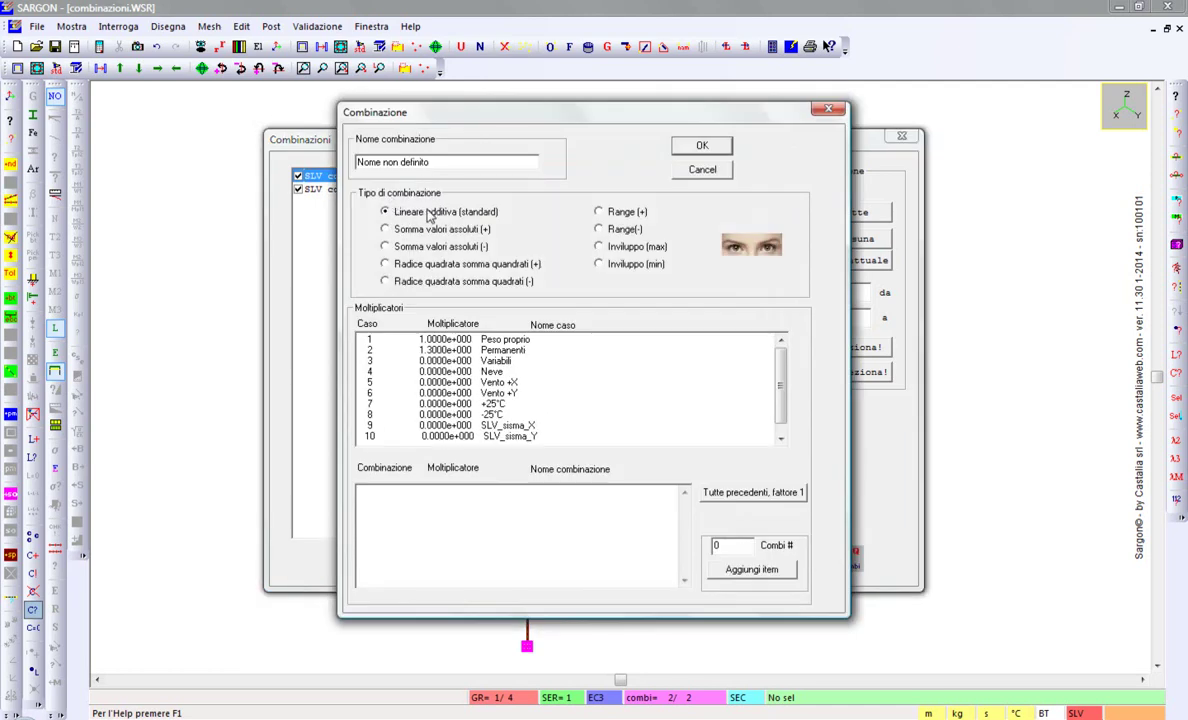
key(Escape)
click(427, 212)
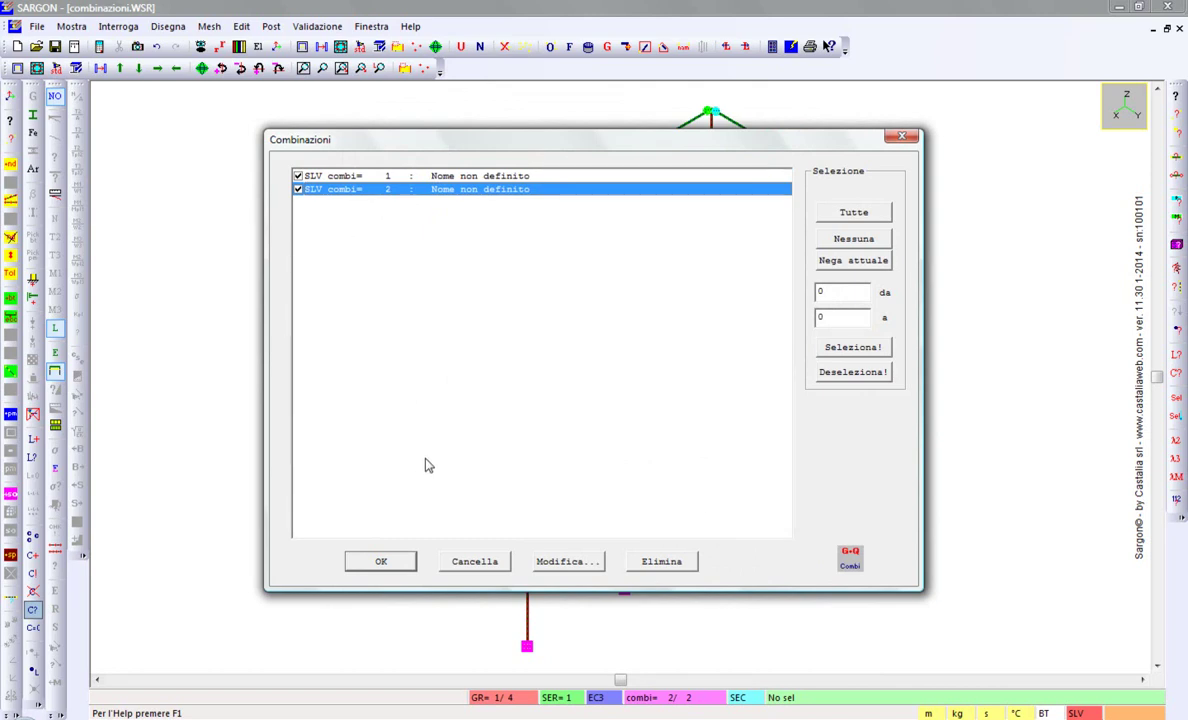
key(Return)
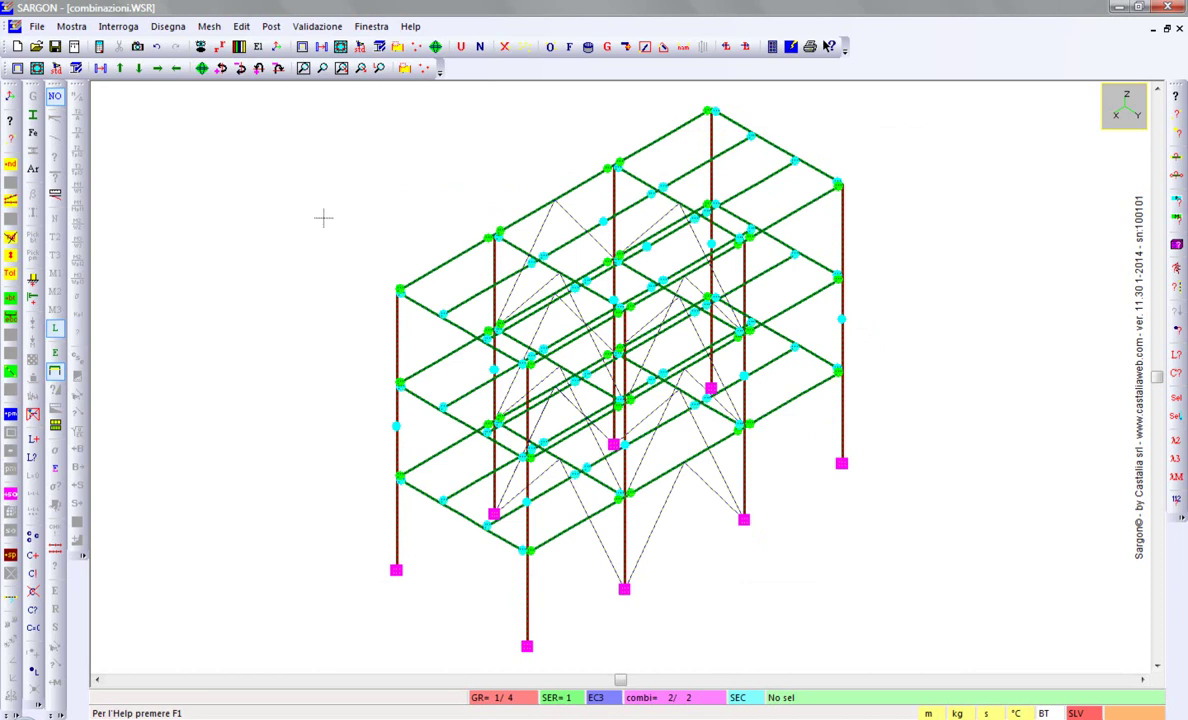
click(240, 27)
mouse_move(312, 244)
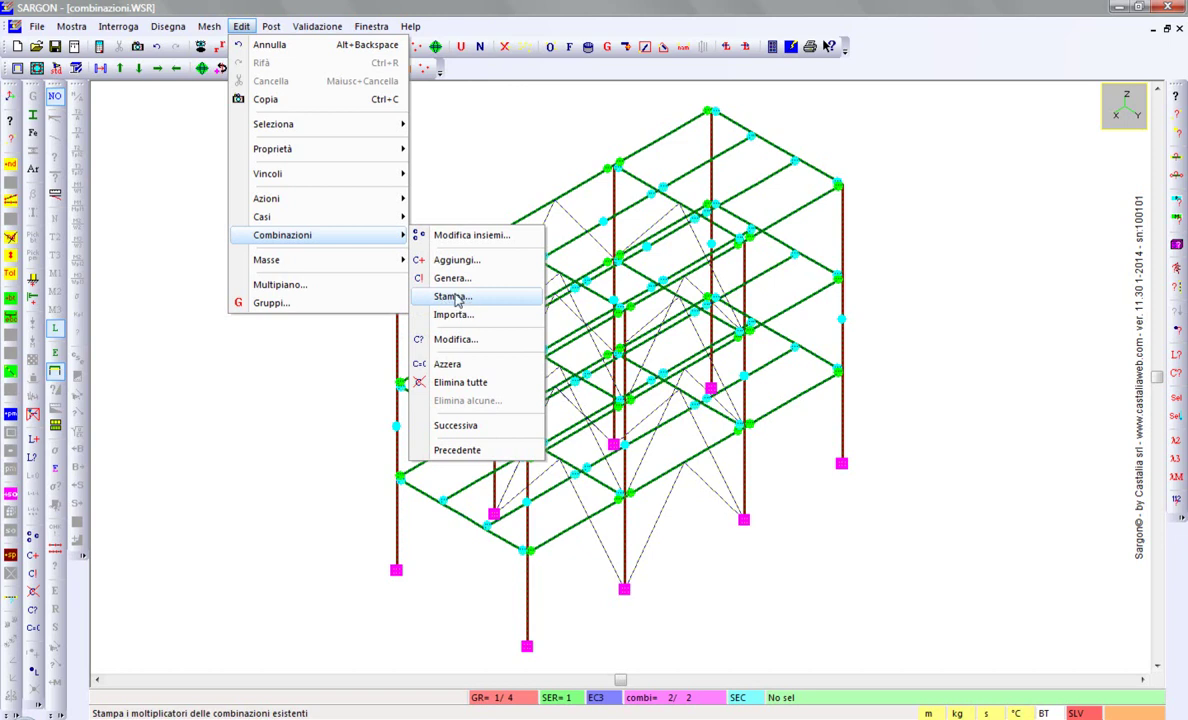
click(466, 298)
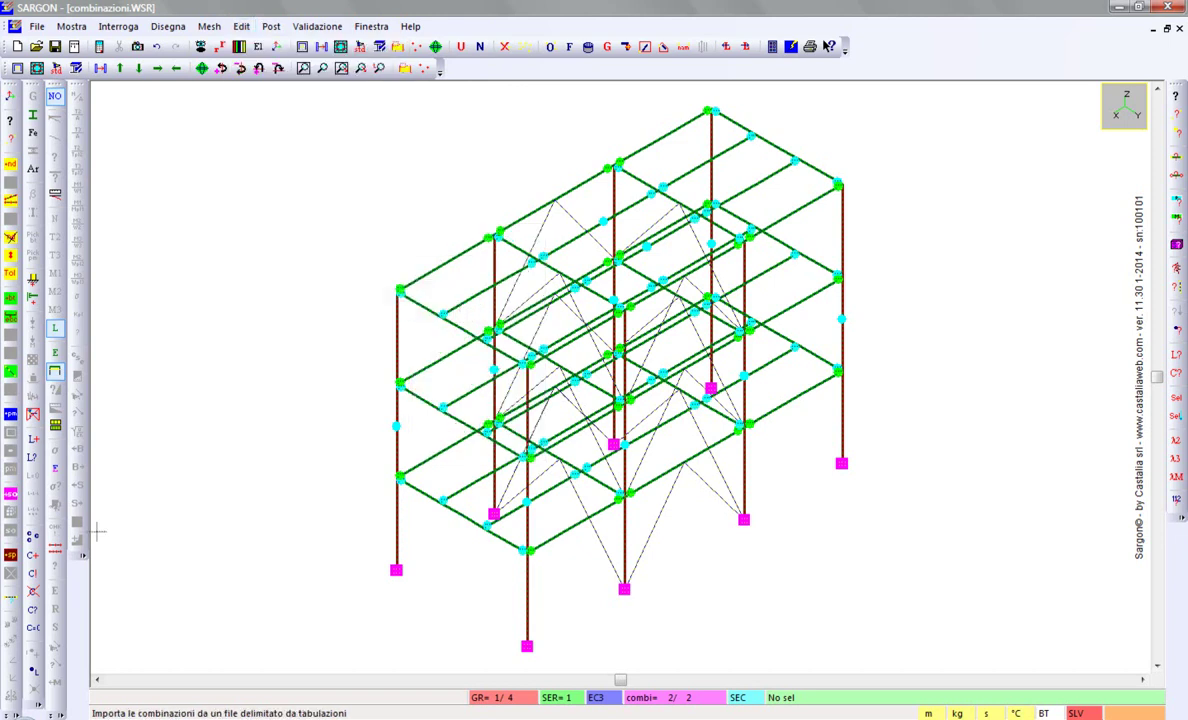
Delete all existing load combinations.
click(34, 594)
click(627, 402)
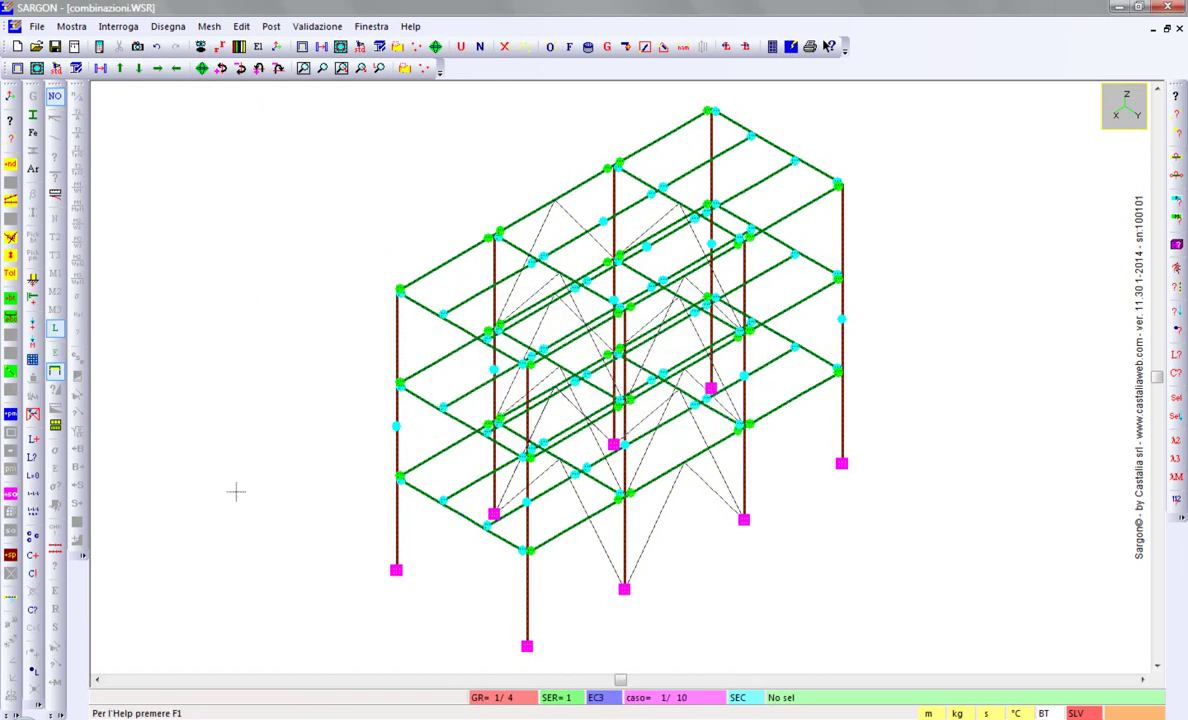
In the automatic combination generator, activate all variable load cases except SLV_sisma_X and SLV_sisma_Y.
click(33, 577)
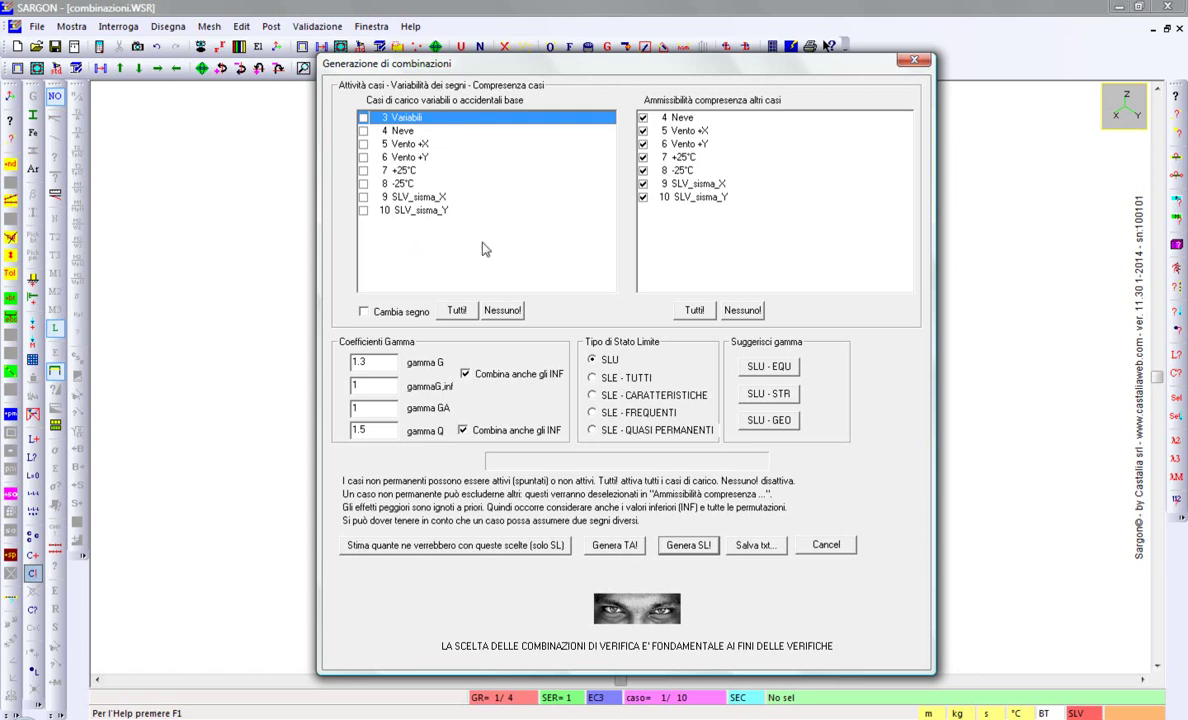
click(455, 311)
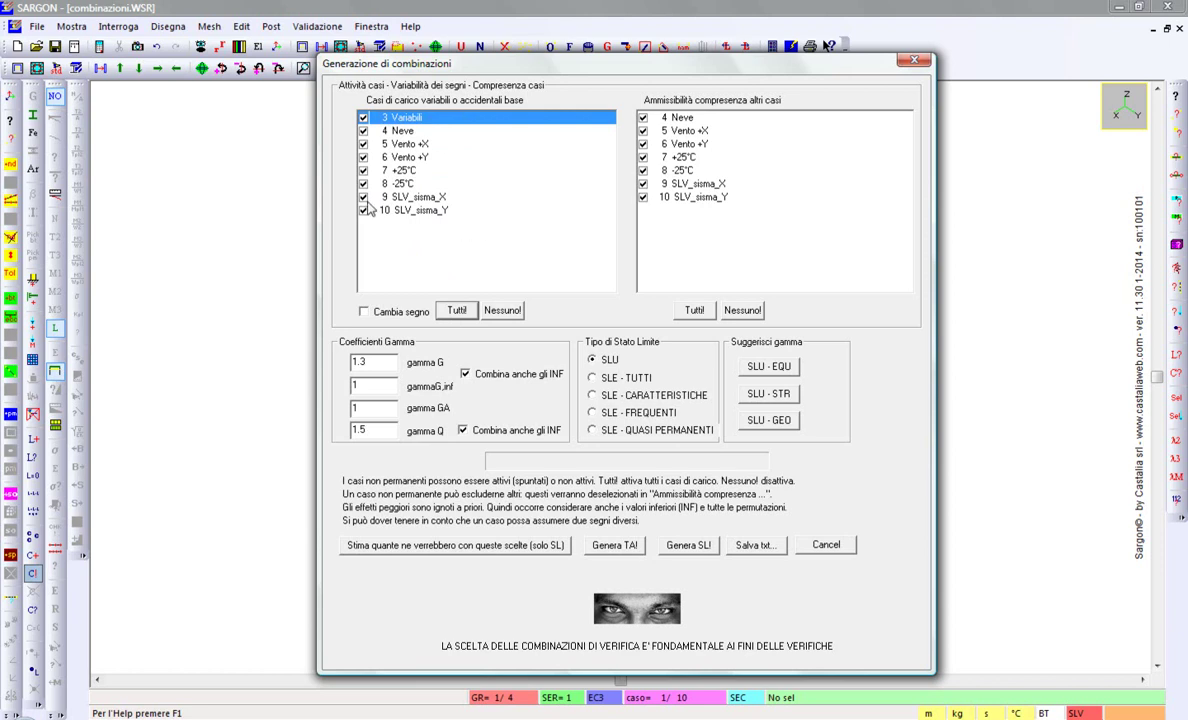
click(363, 197)
click(363, 211)
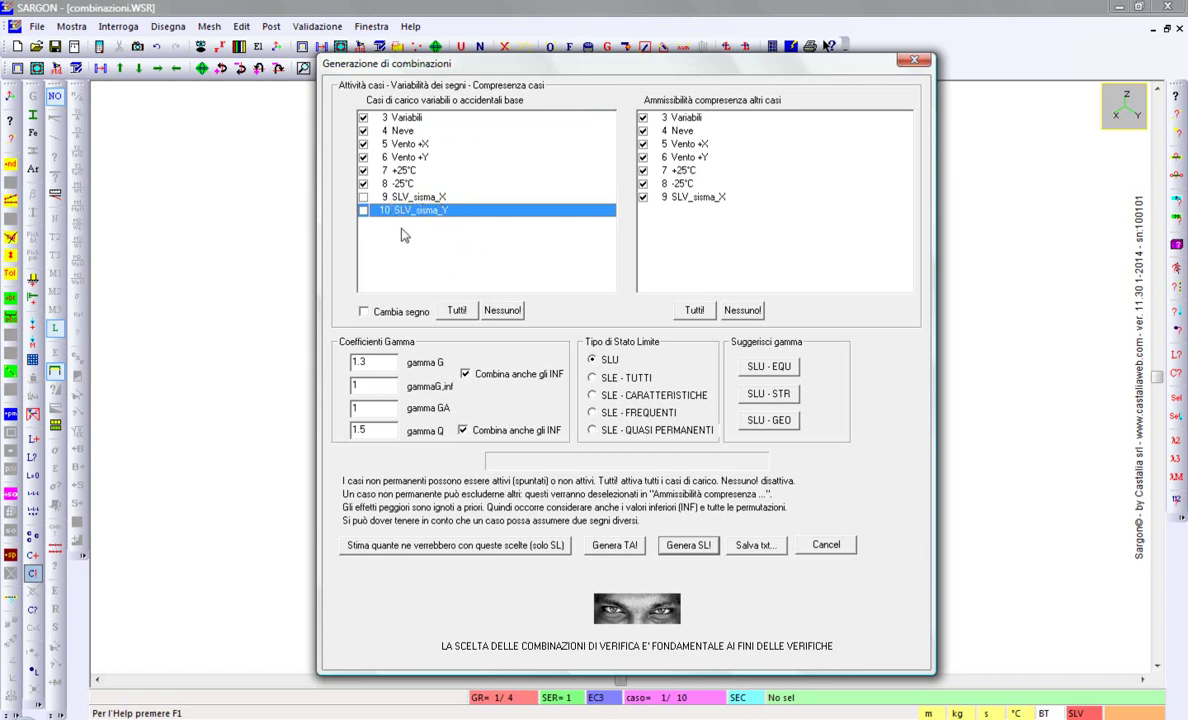
Allow sign change for the Vento +X and Vento +Y load cases.
click(395, 144)
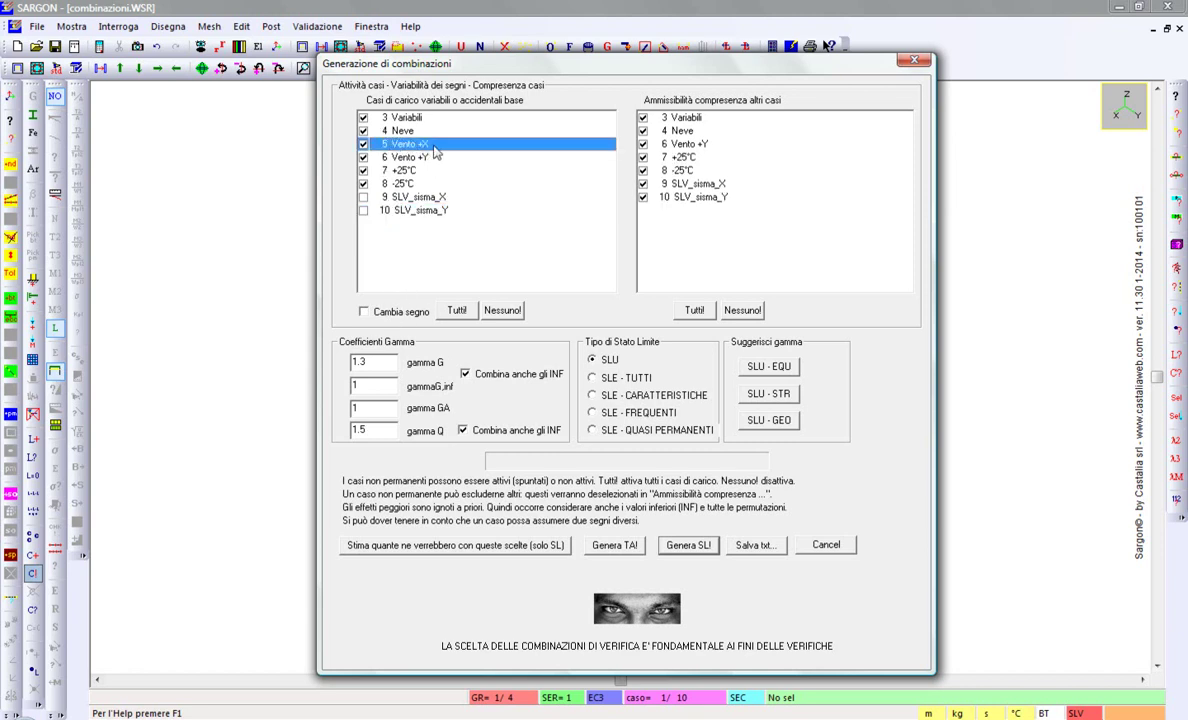
click(400, 313)
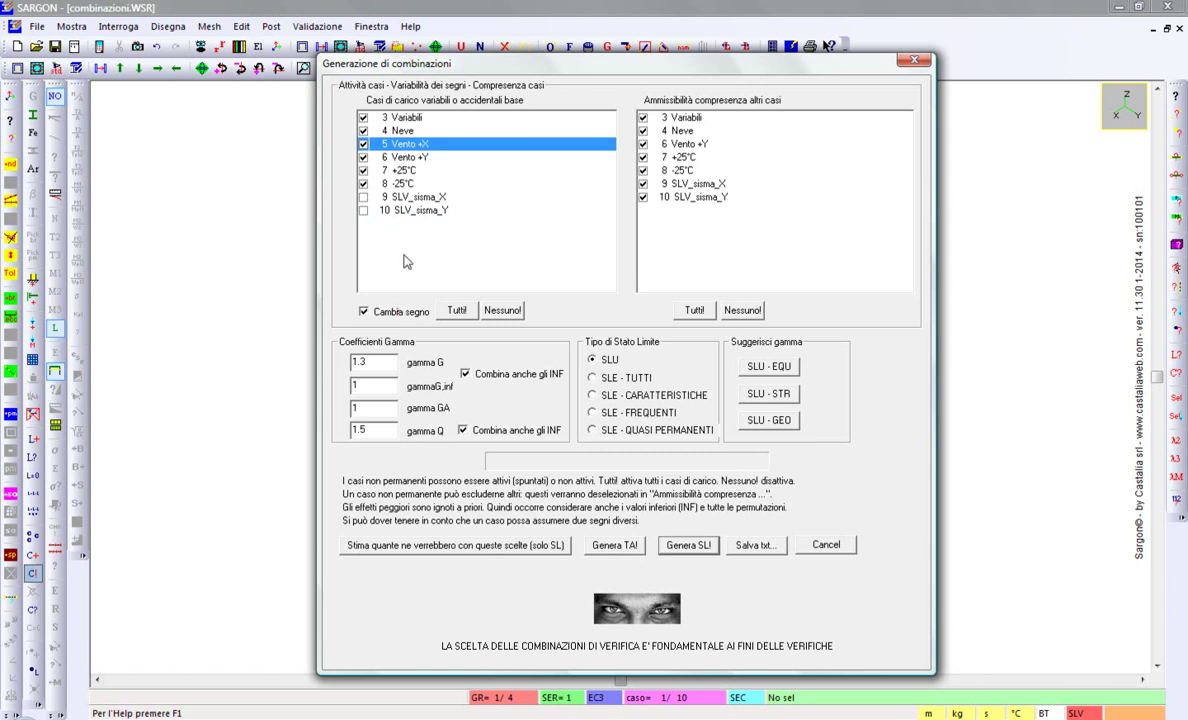
click(416, 158)
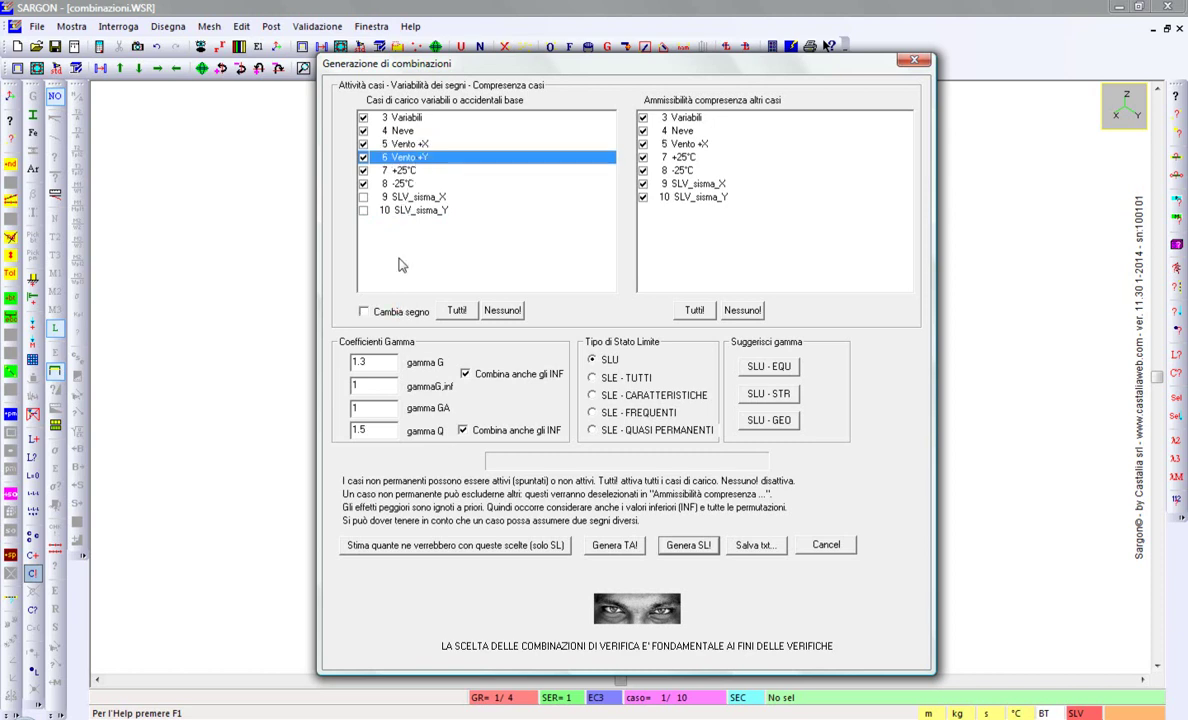
click(396, 314)
Make the +25°C and -25°C load cases mutually exclusive by disallowing each one's coexistence with the other.
click(408, 172)
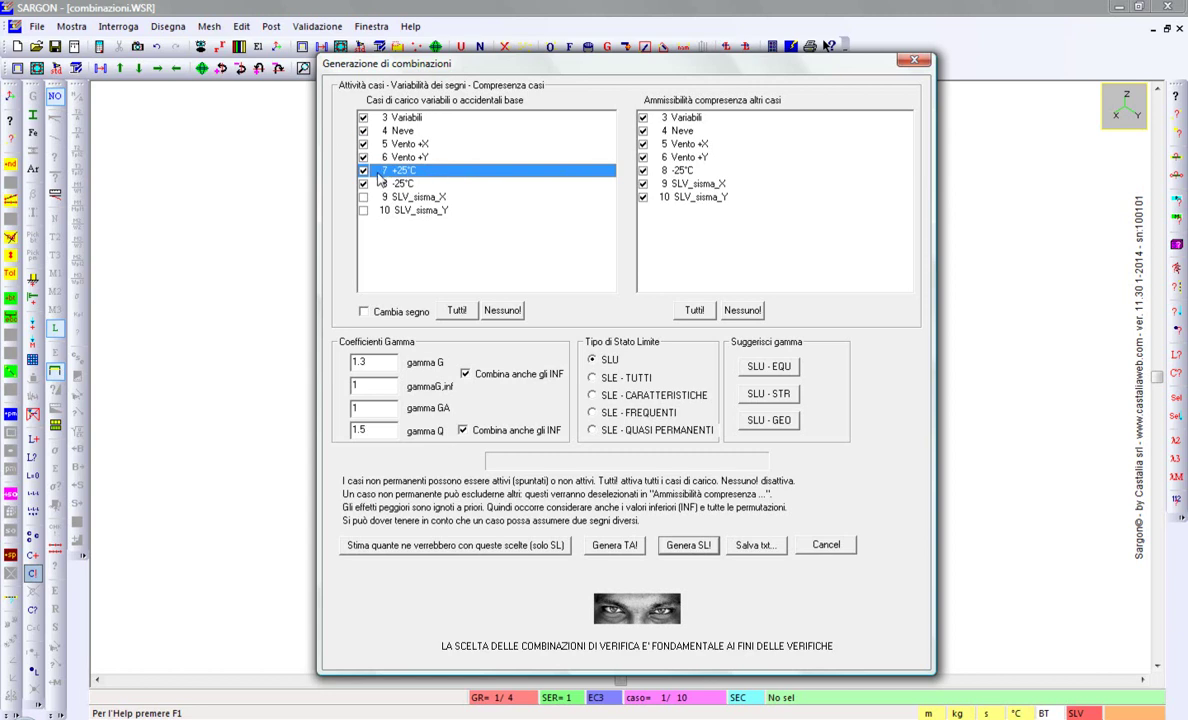
click(644, 171)
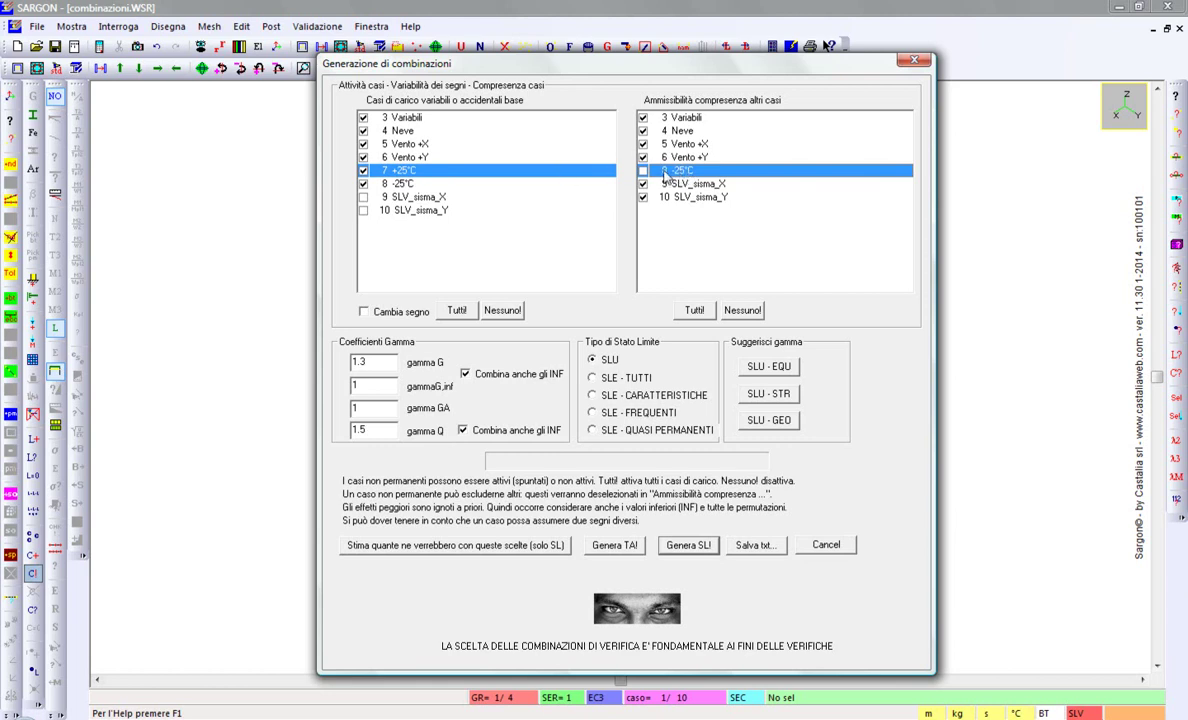
click(403, 184)
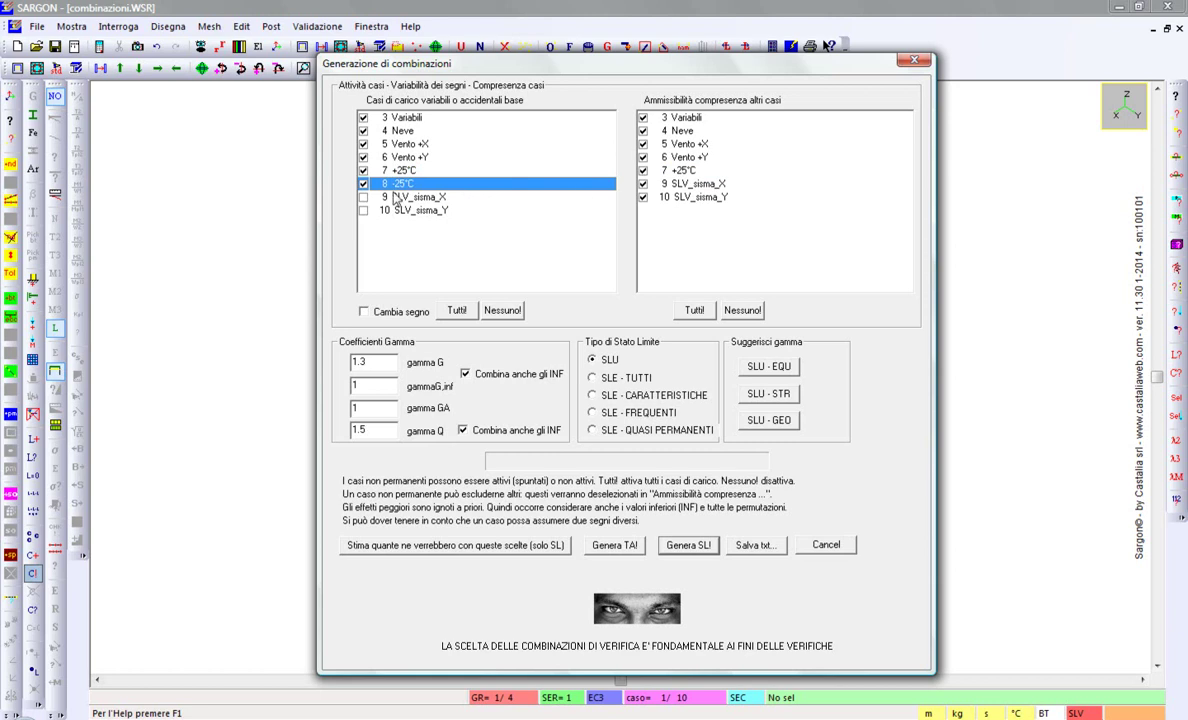
click(642, 171)
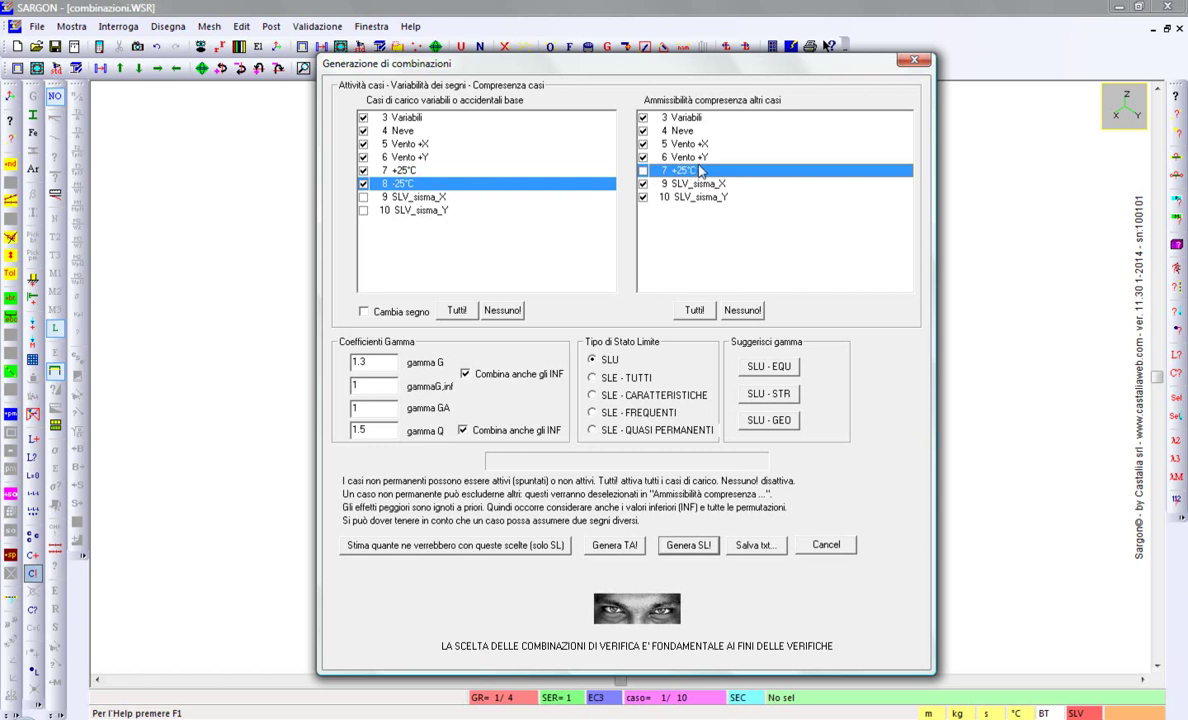
Turn off the combination of lower (INF) values for the gamma G coefficient.
click(403, 132)
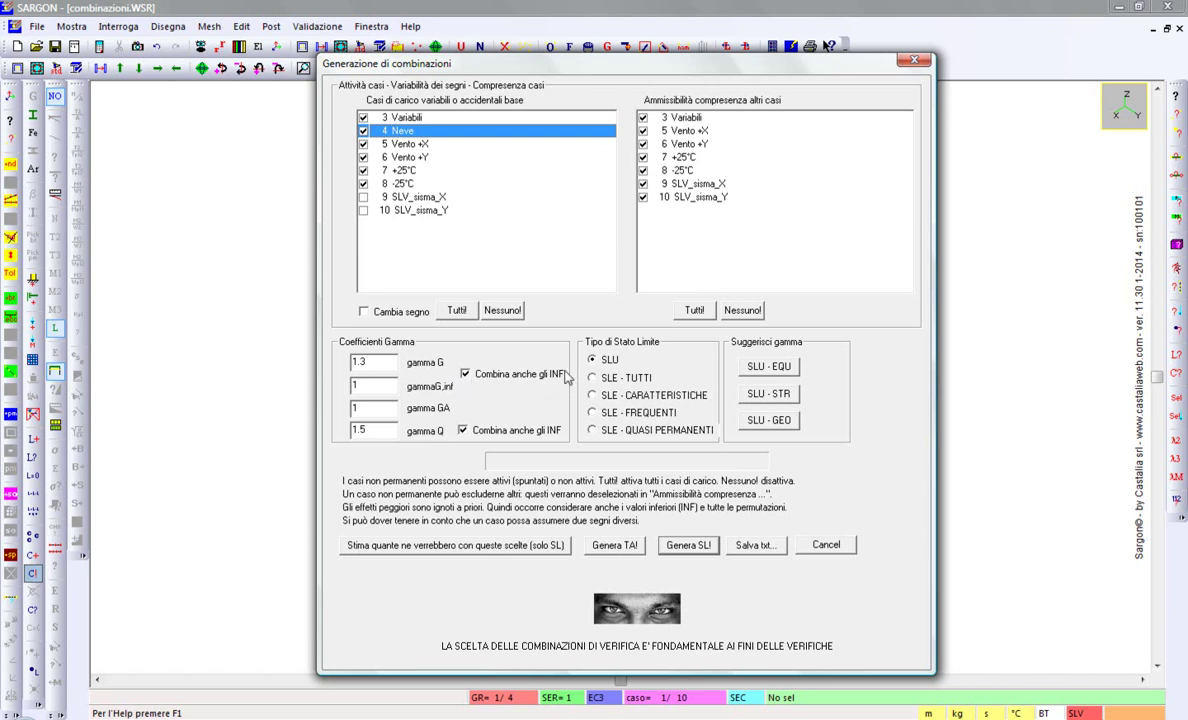
click(465, 373)
click(465, 373)
click(480, 374)
Estimate how many combinations the current choices produce, and generate the limit-state (SL) combinations for SLU.
click(466, 553)
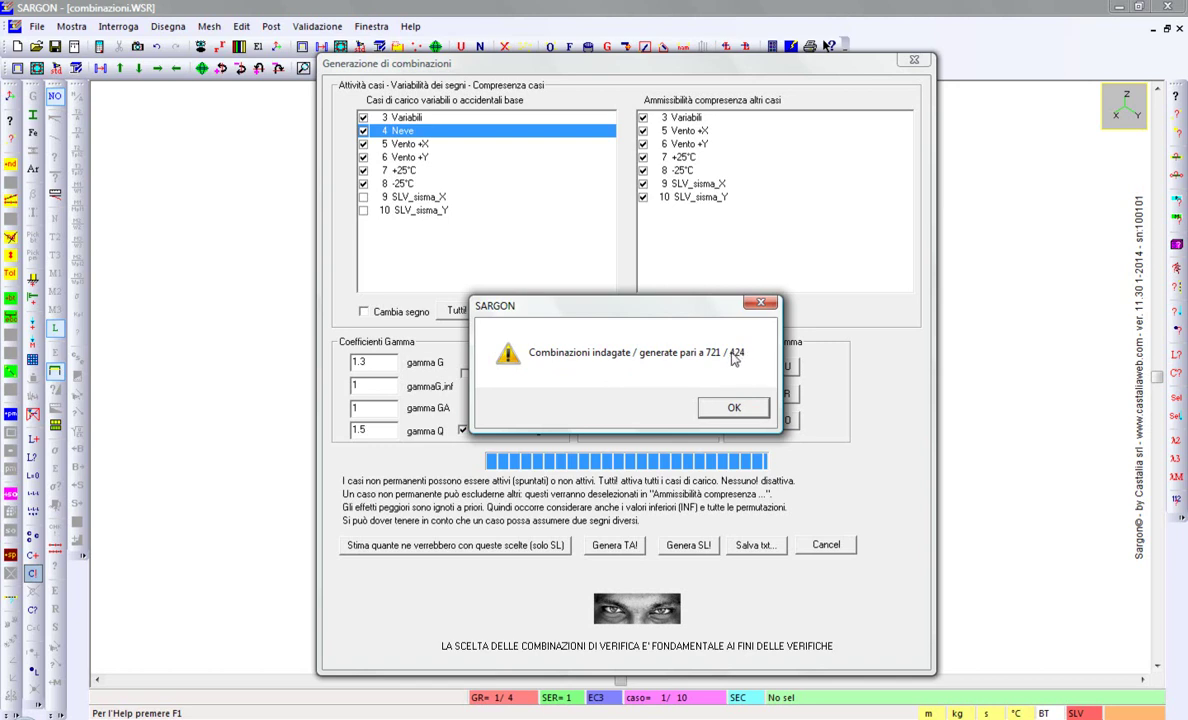
click(743, 416)
click(771, 420)
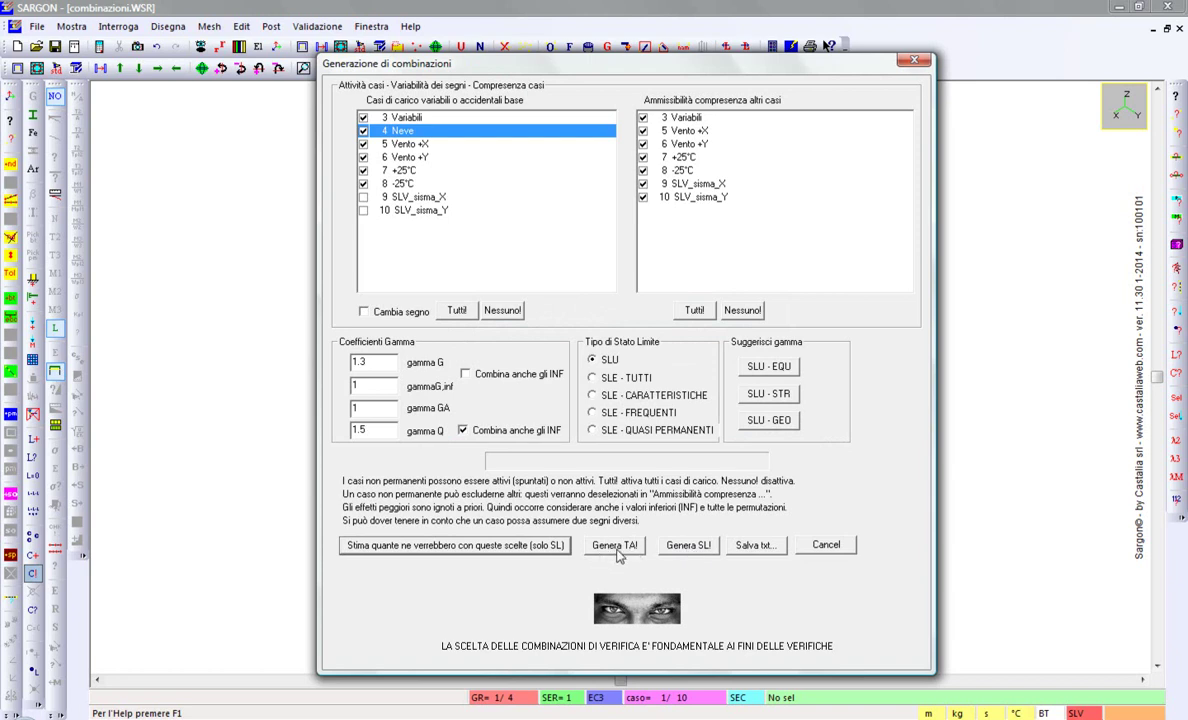
click(688, 553)
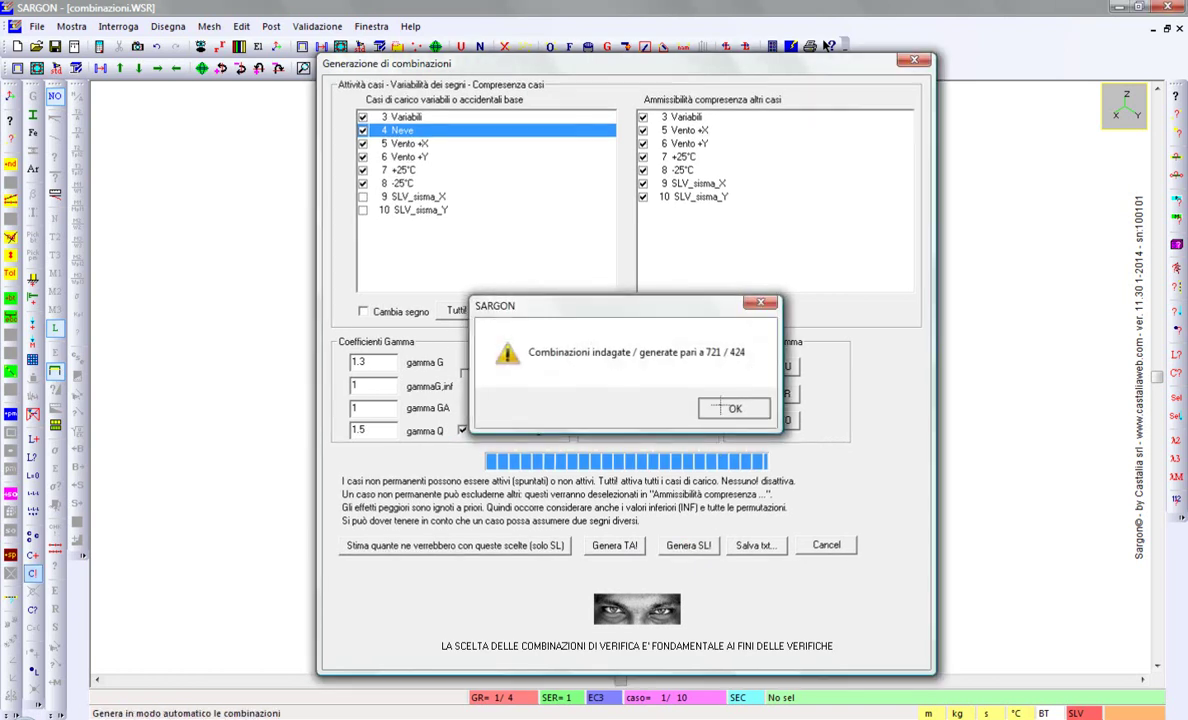
click(729, 409)
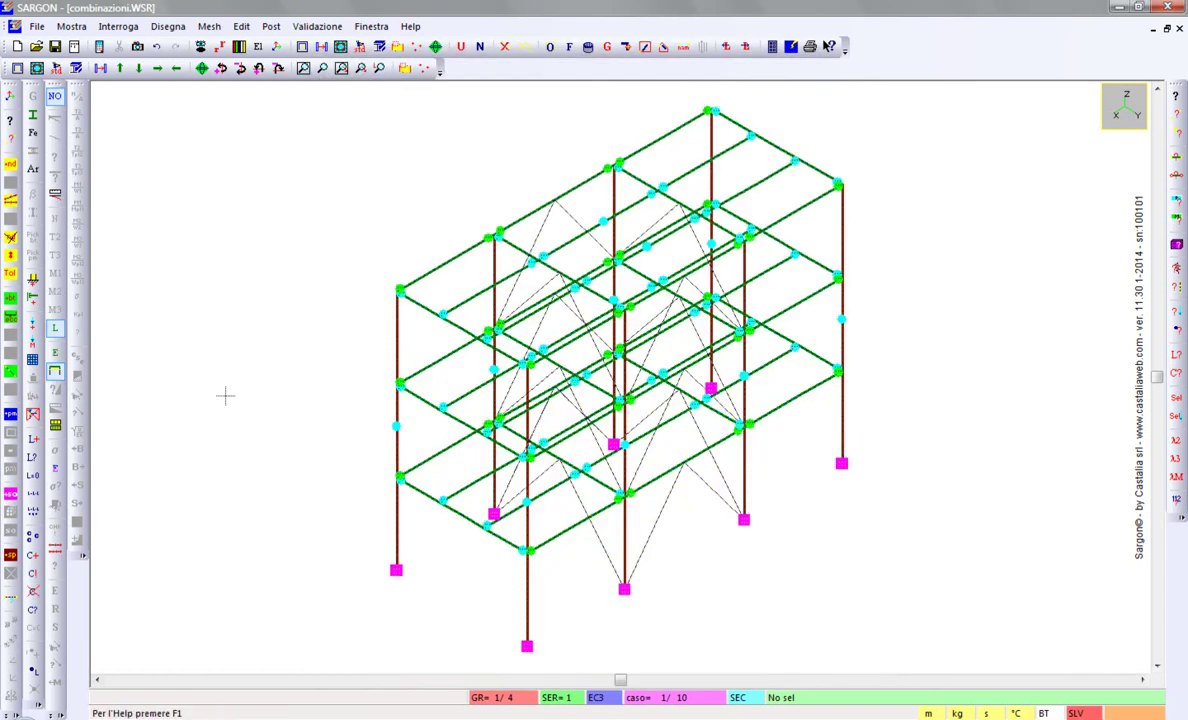
Select all the generated combinations in the combination list and look through them.
click(32, 612)
mouse_move(782, 196)
mouse_down()
mouse_move(785, 529)
mouse_move(766, 181)
mouse_up()
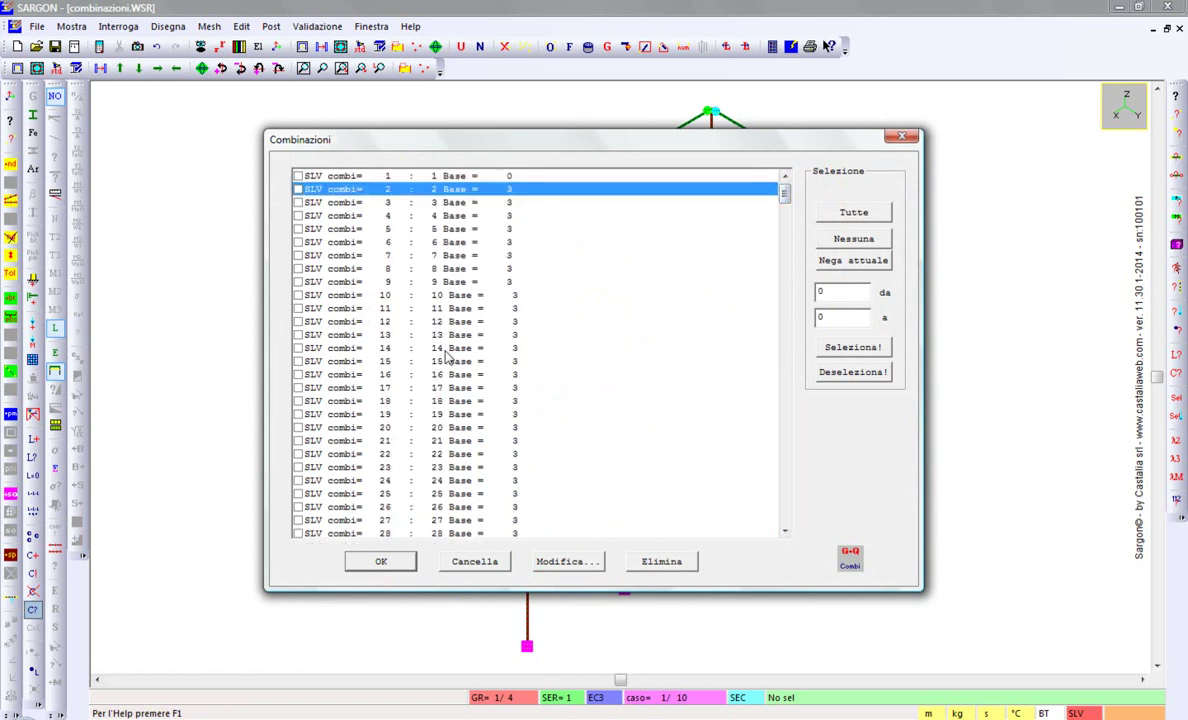
click(852, 215)
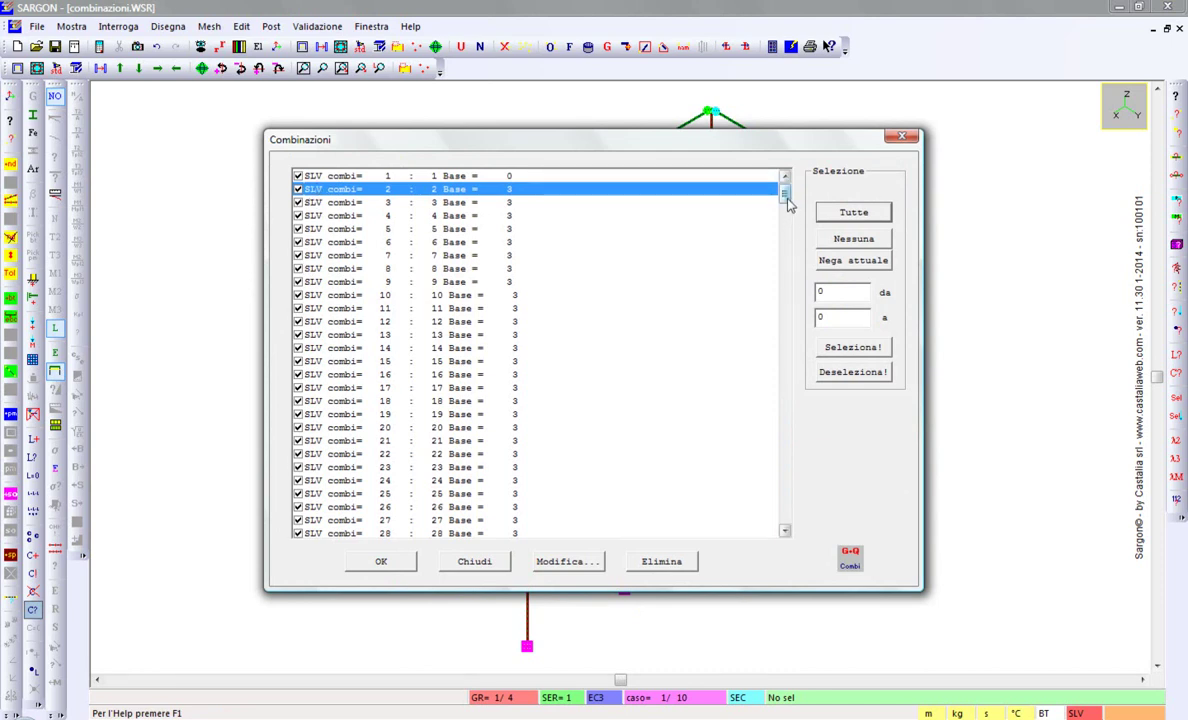
drag(789, 204, 793, 354)
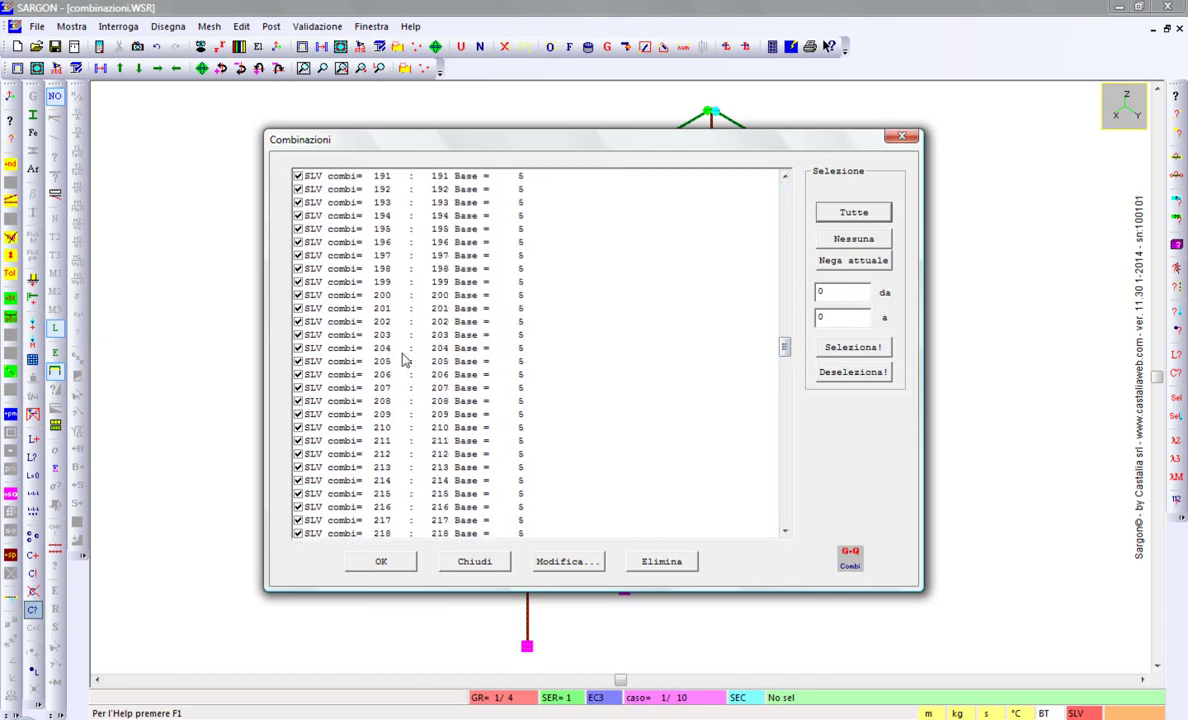
click(401, 349)
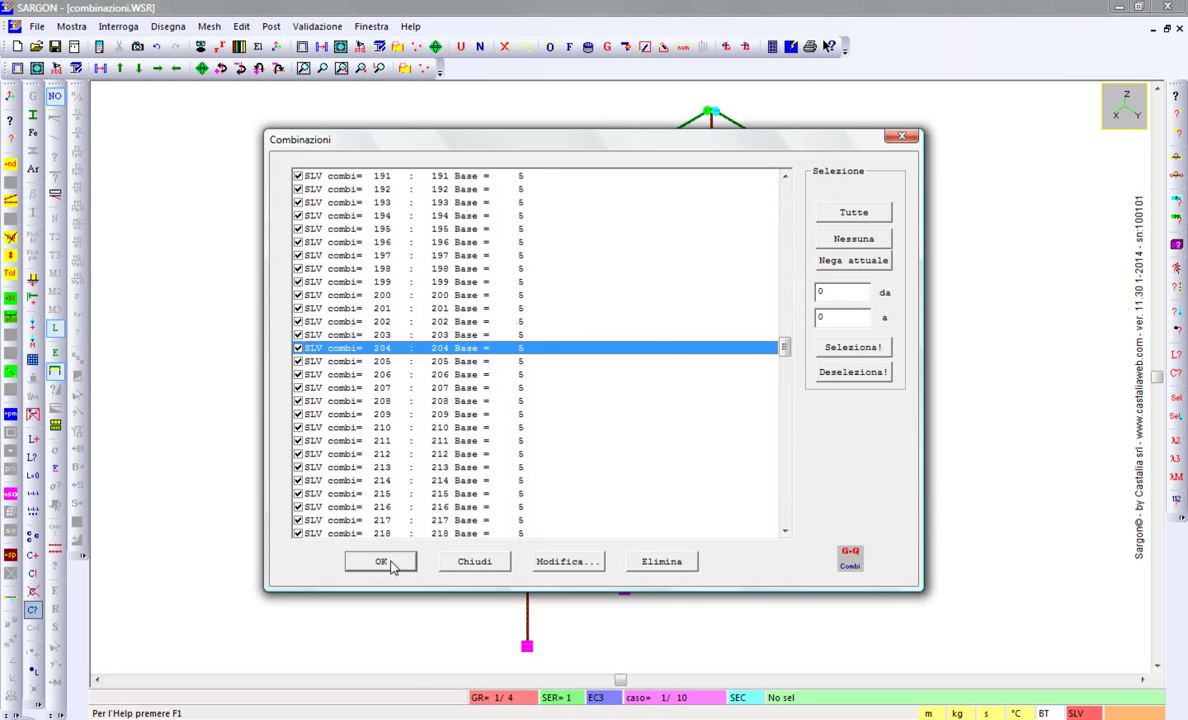
drag(785, 346, 785, 182)
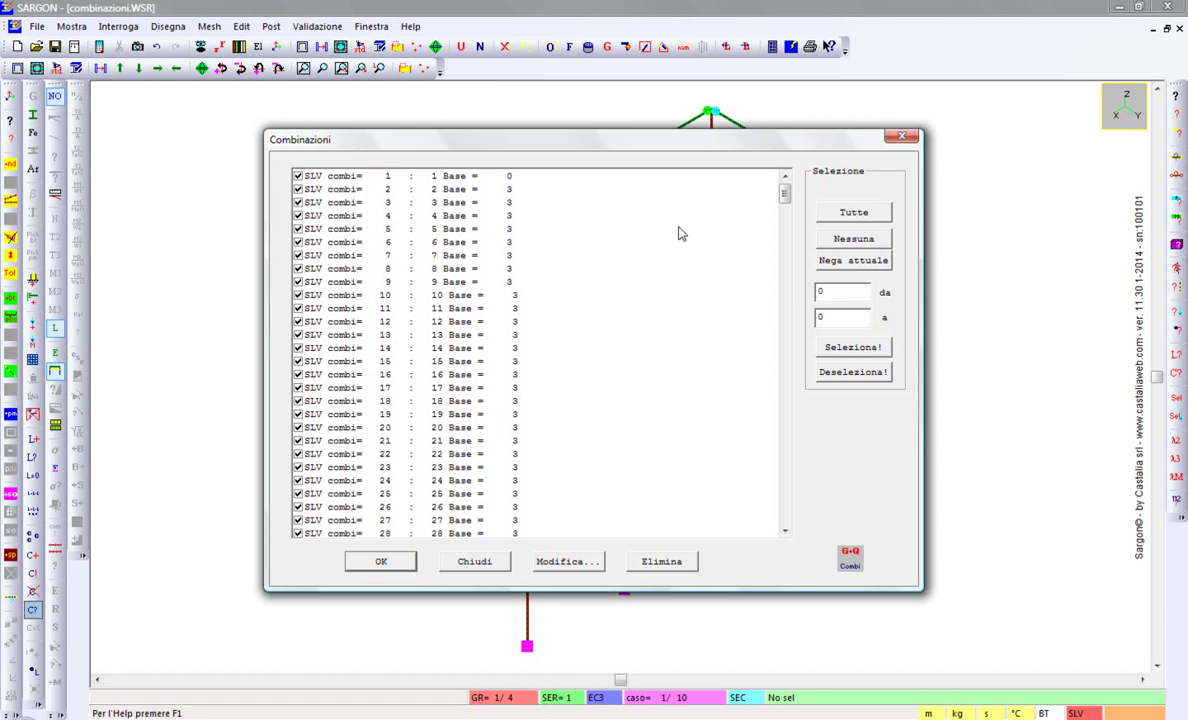
click(832, 316)
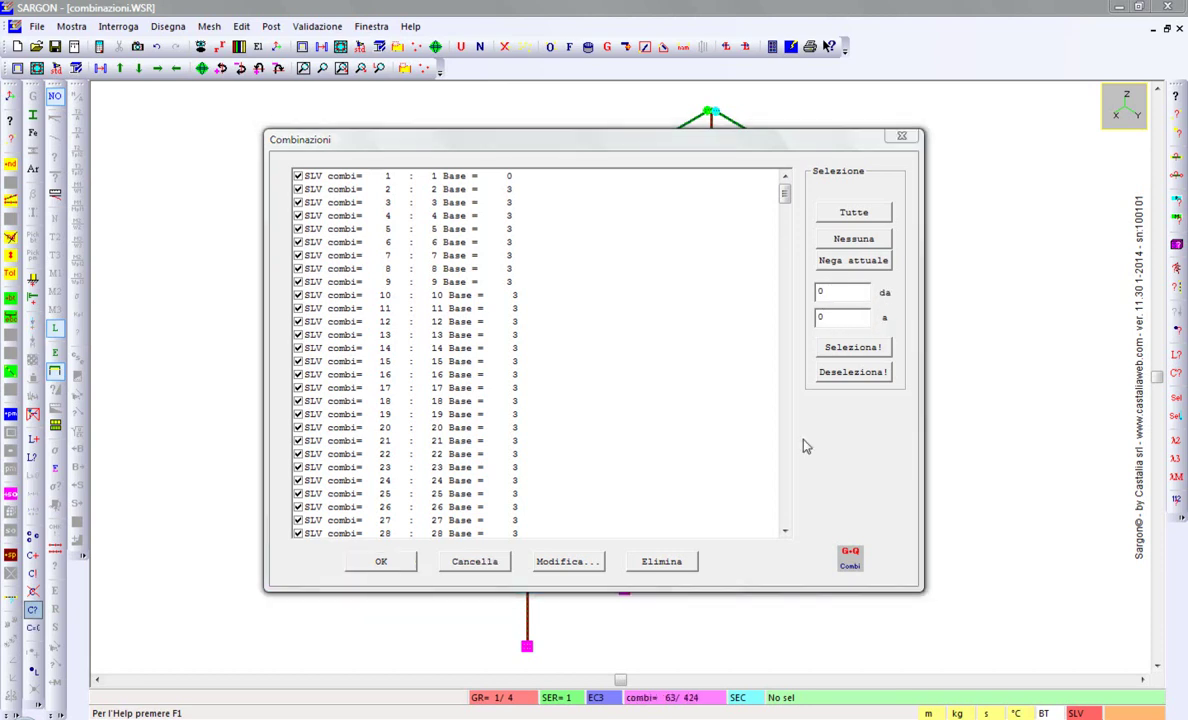